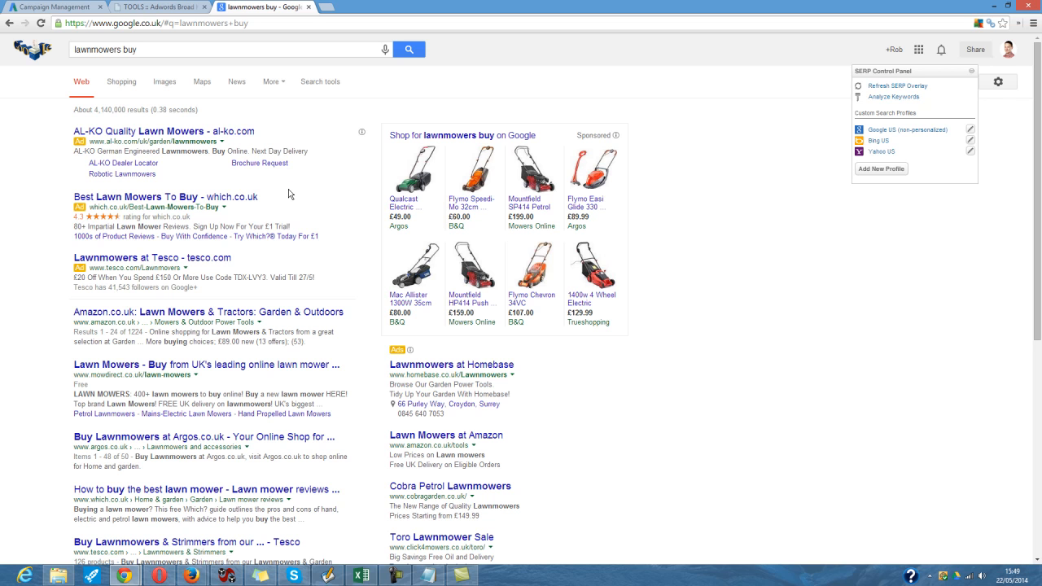
Examine the ads and their extensions in the Google search results for "lawnmowers buy".
scroll(288, 192, down, 1)
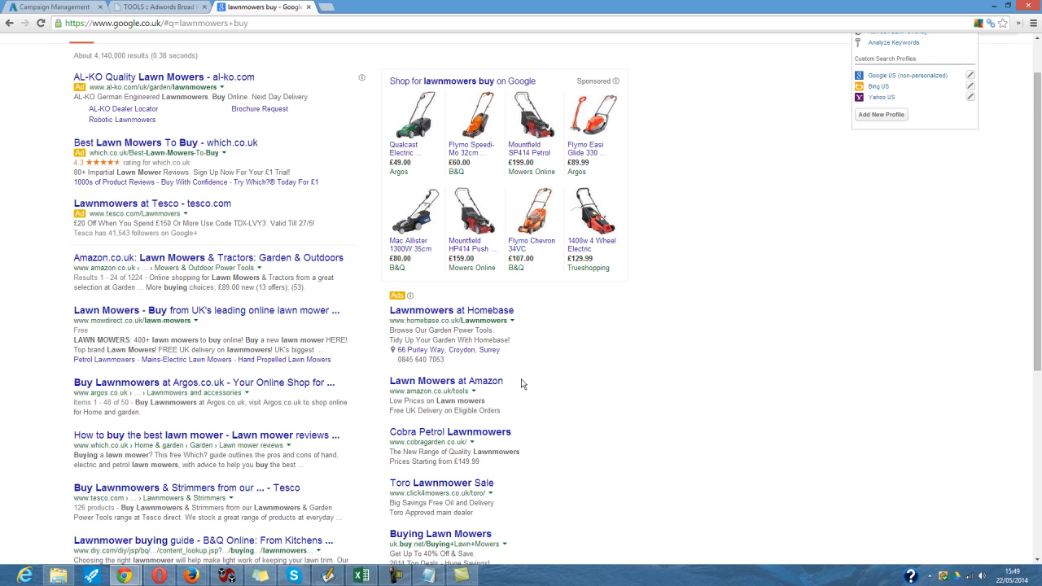
scroll(522, 383, down, 1)
scroll(525, 368, down, 1)
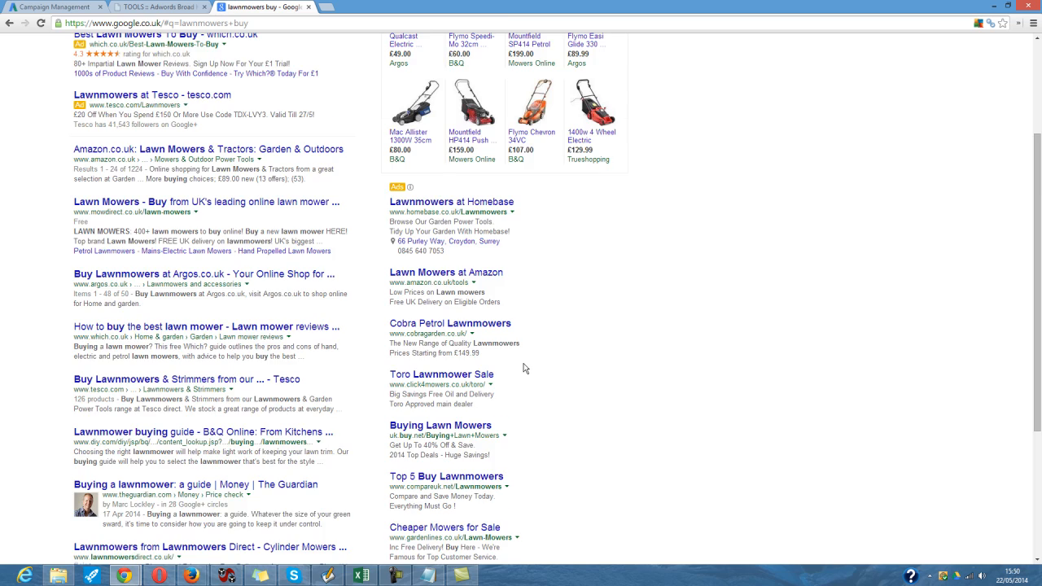
scroll(524, 369, down, 2)
scroll(524, 369, up, 5)
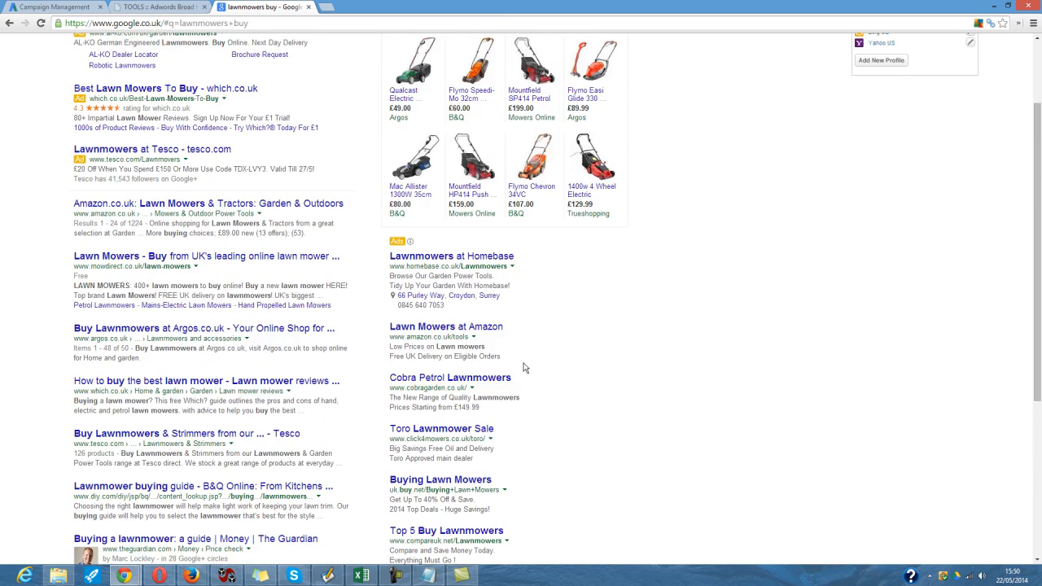
Switch to Google AdWords and start a call extension for the Bows ad group using the first listed phone number.
click(52, 6)
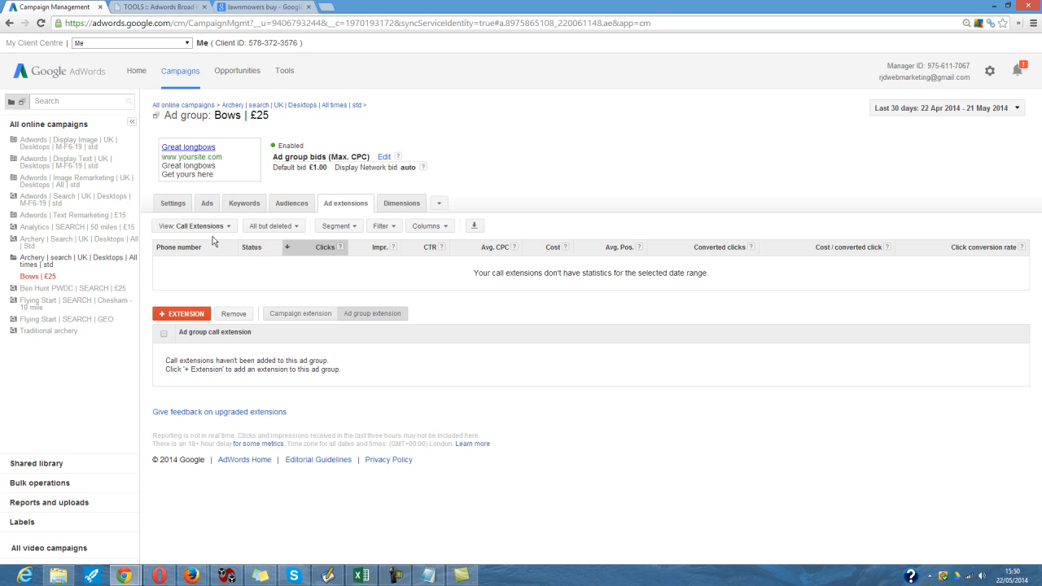
click(195, 316)
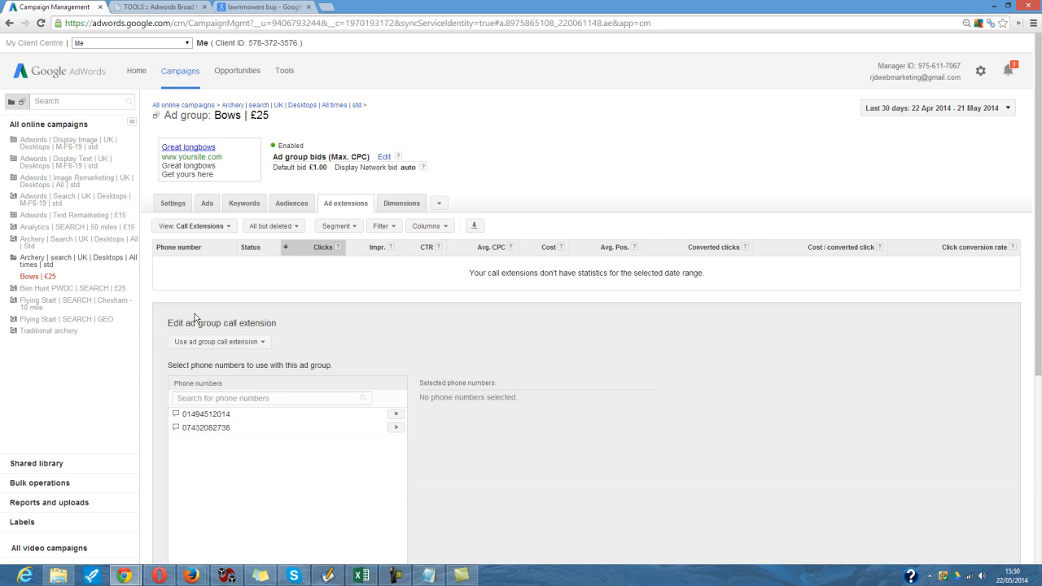
scroll(175, 285, down, 1)
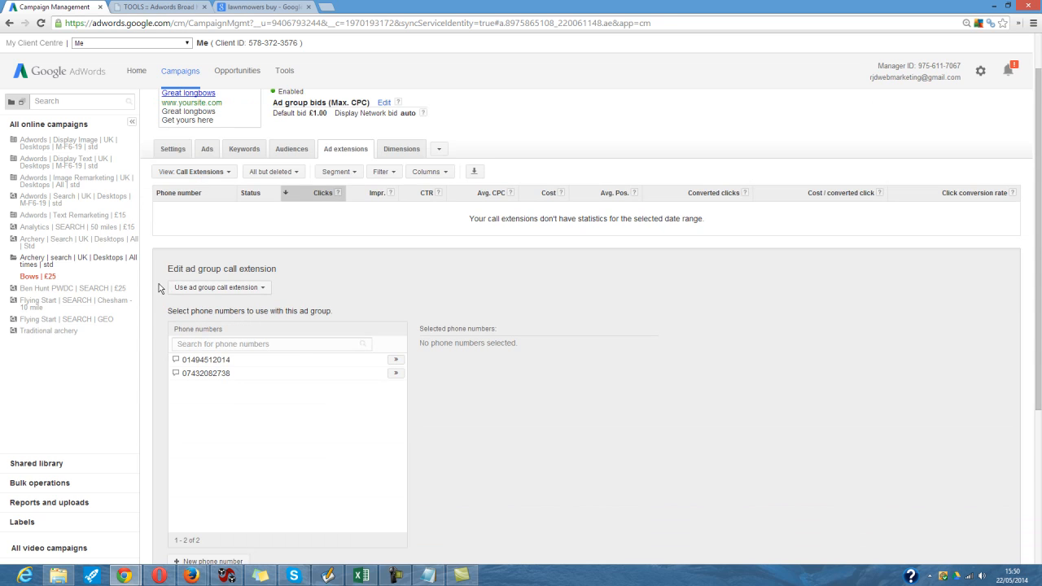
scroll(151, 296, down, 1)
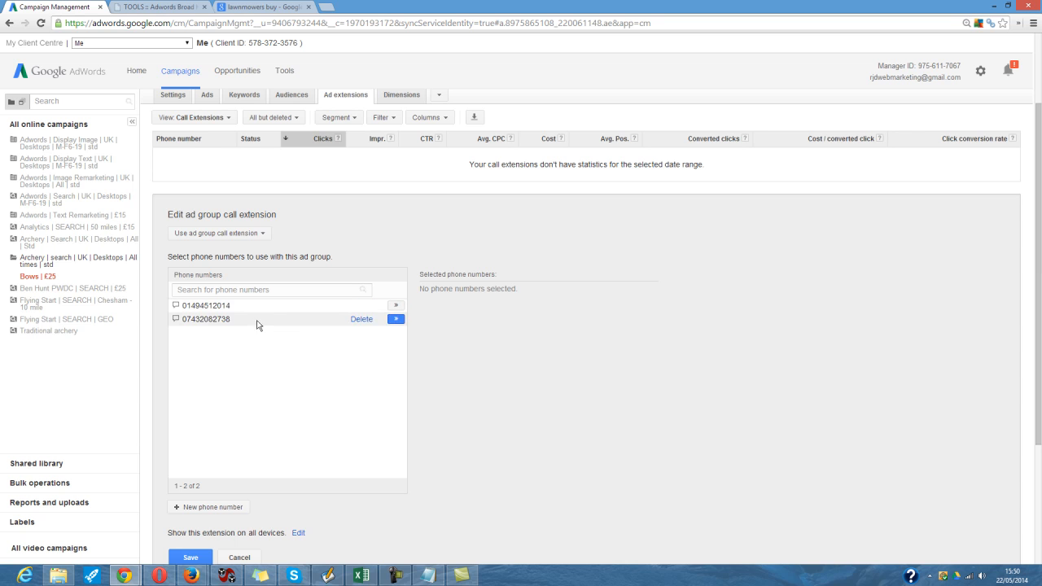
click(396, 307)
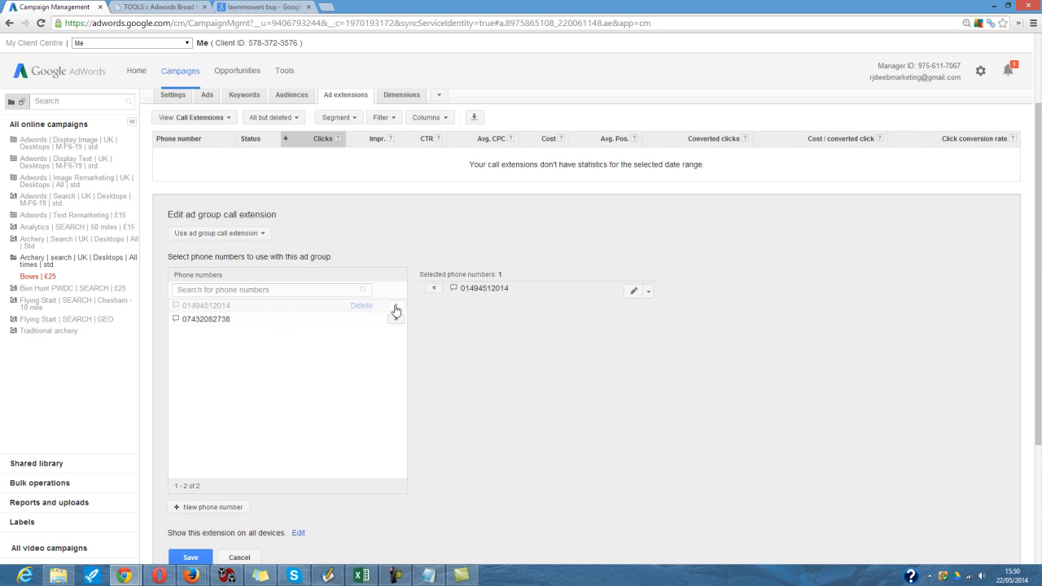
Try adding a space to the selected phone number and showing it without call reporting, and cancel both the edit and the call extension.
click(634, 291)
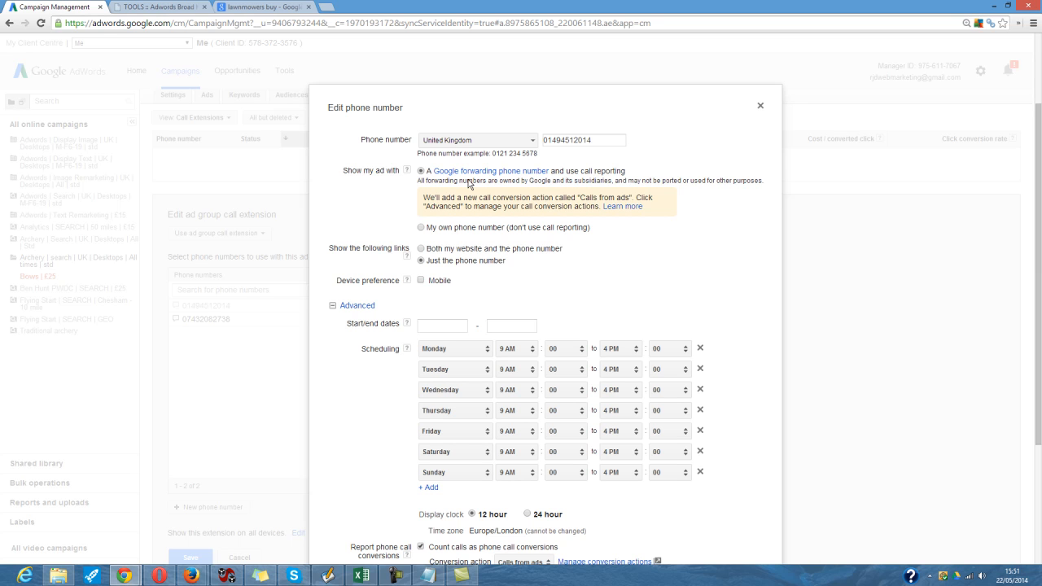
click(567, 140)
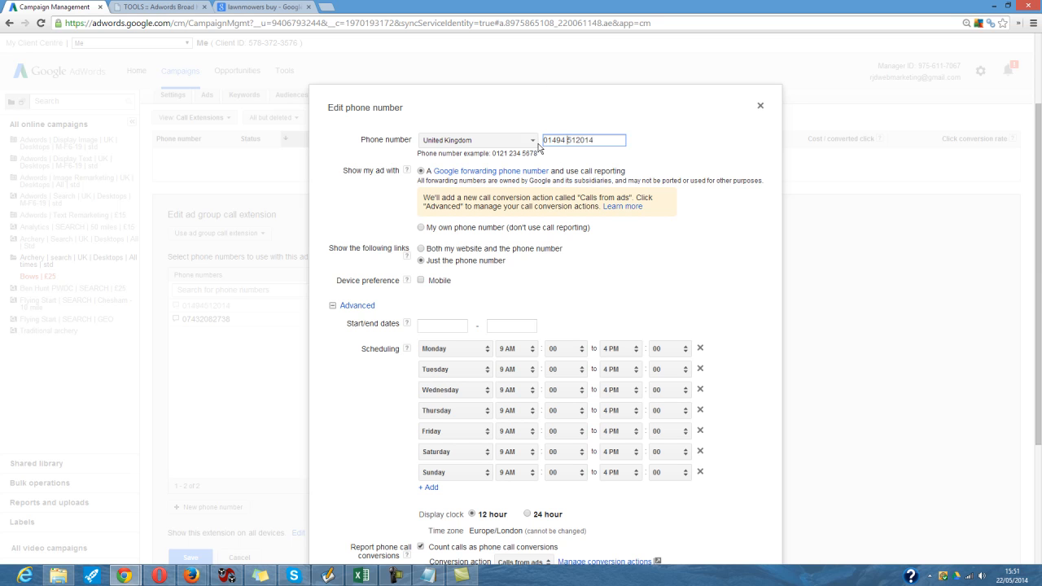
click(421, 227)
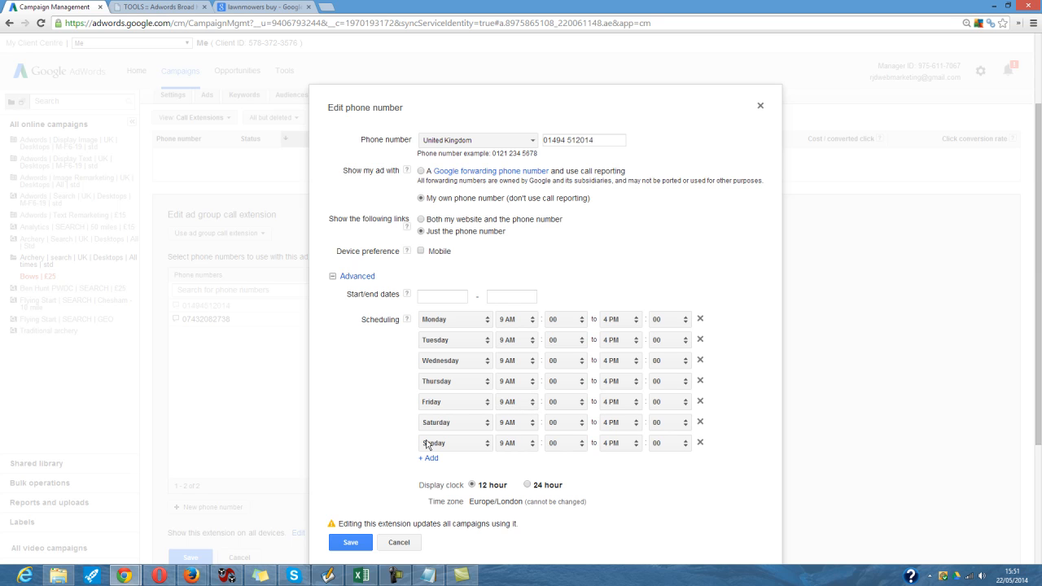
scroll(342, 464, down, 3)
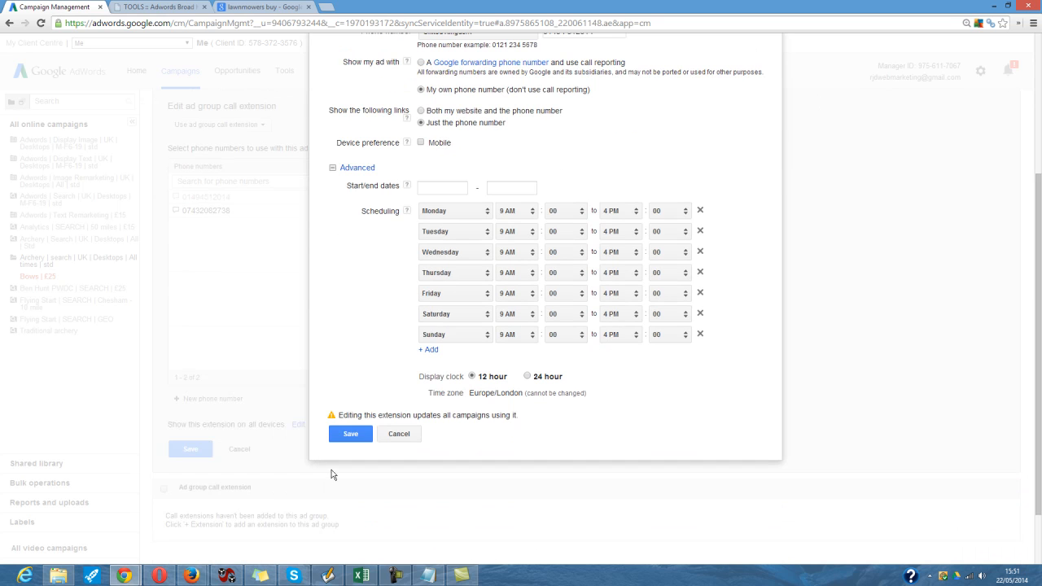
click(396, 434)
click(246, 450)
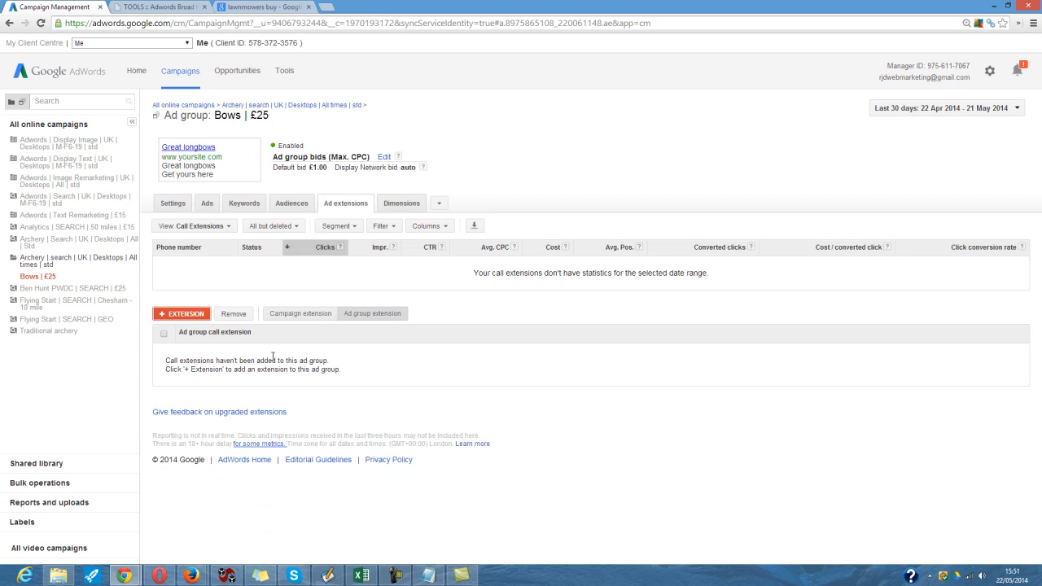
Look at the ad group's Location Extensions and switch the view to Sitelinks Extensions.
click(223, 227)
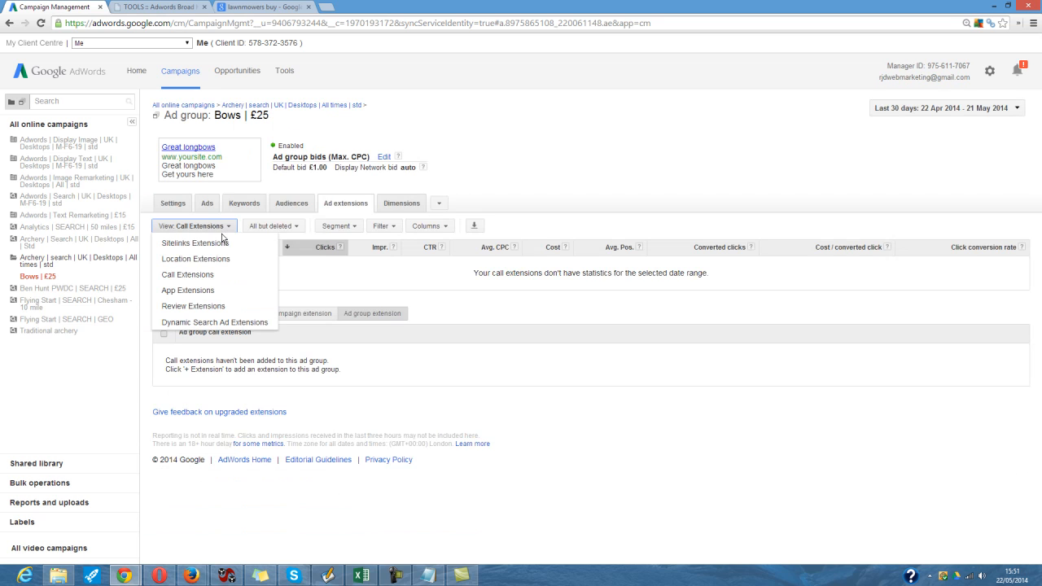
click(217, 259)
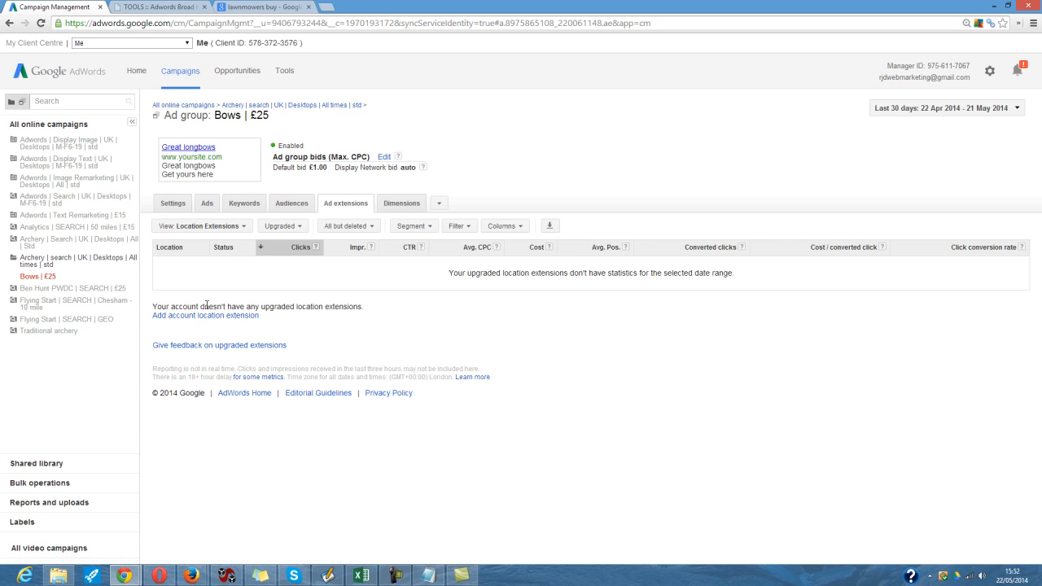
click(196, 228)
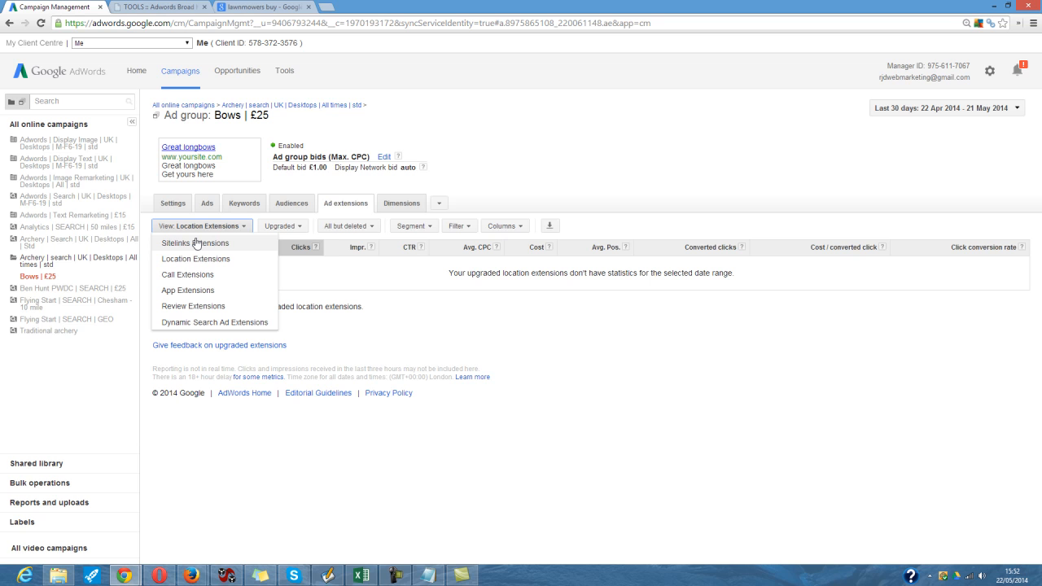
click(196, 243)
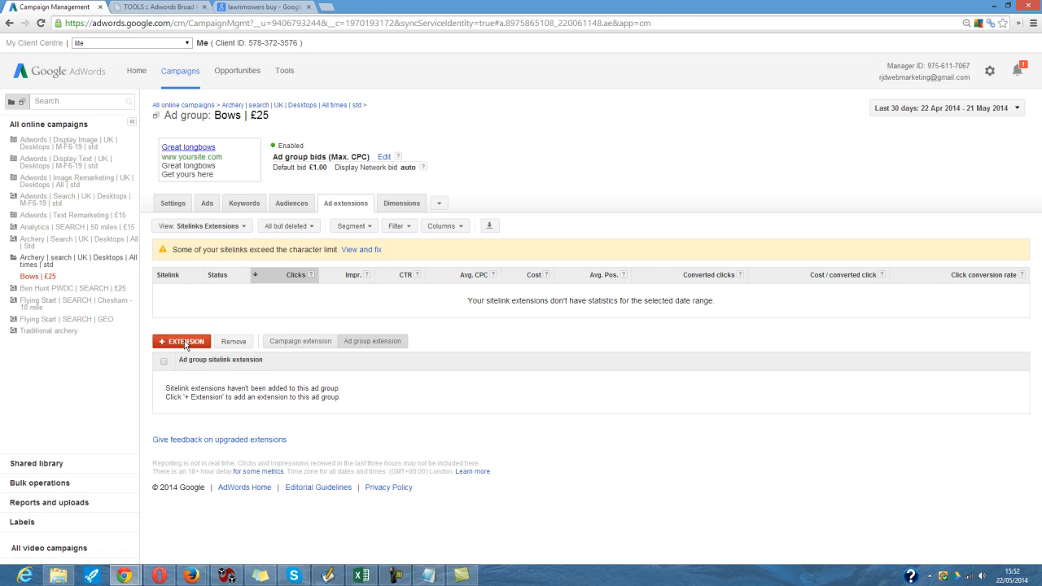
Start an ad group sitelink extension and add PPC Management to the selected sitelinks.
click(185, 342)
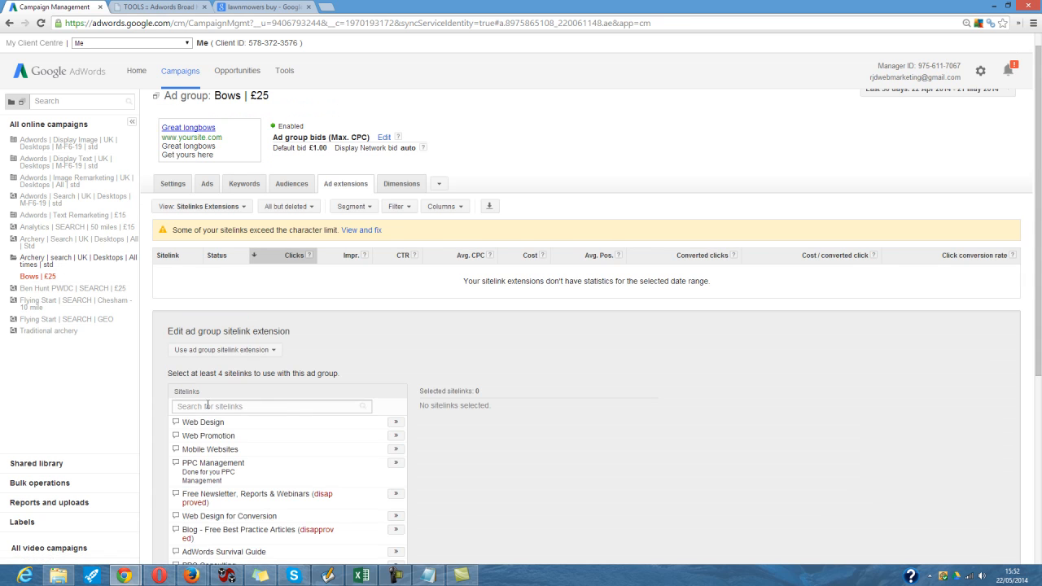
scroll(474, 470, down, 1)
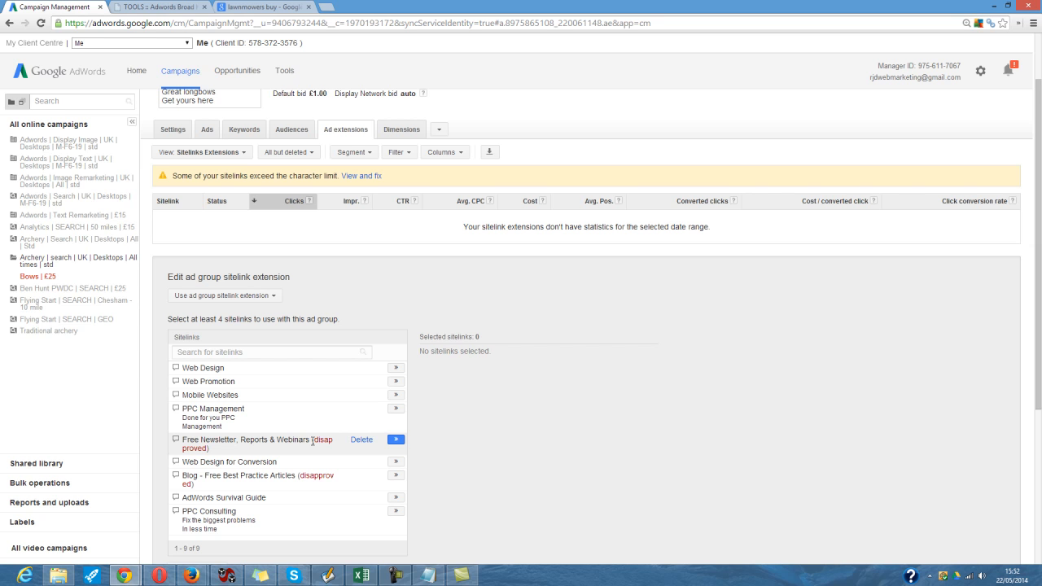
click(397, 409)
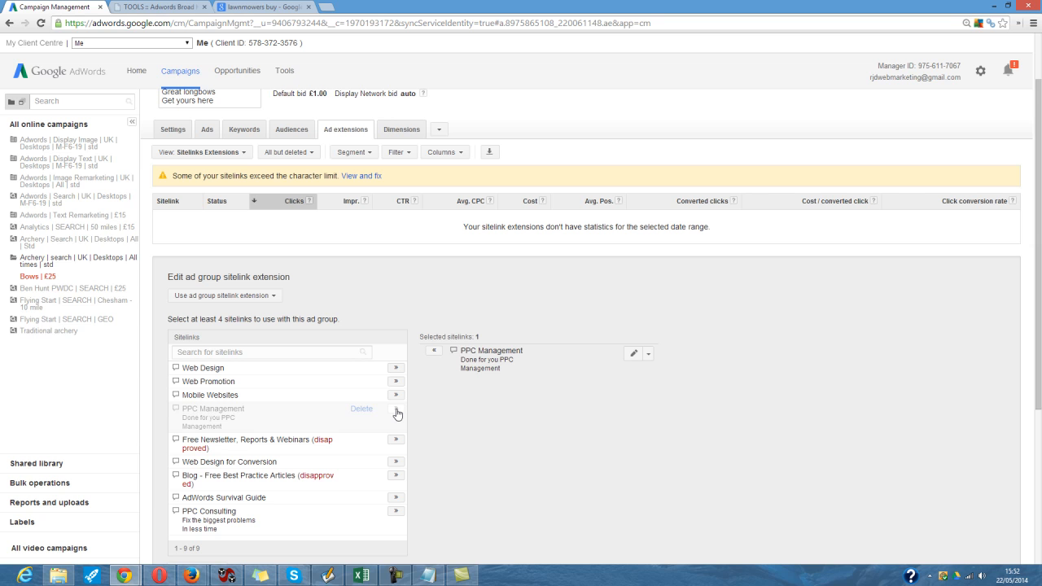
scroll(490, 431, down, 1)
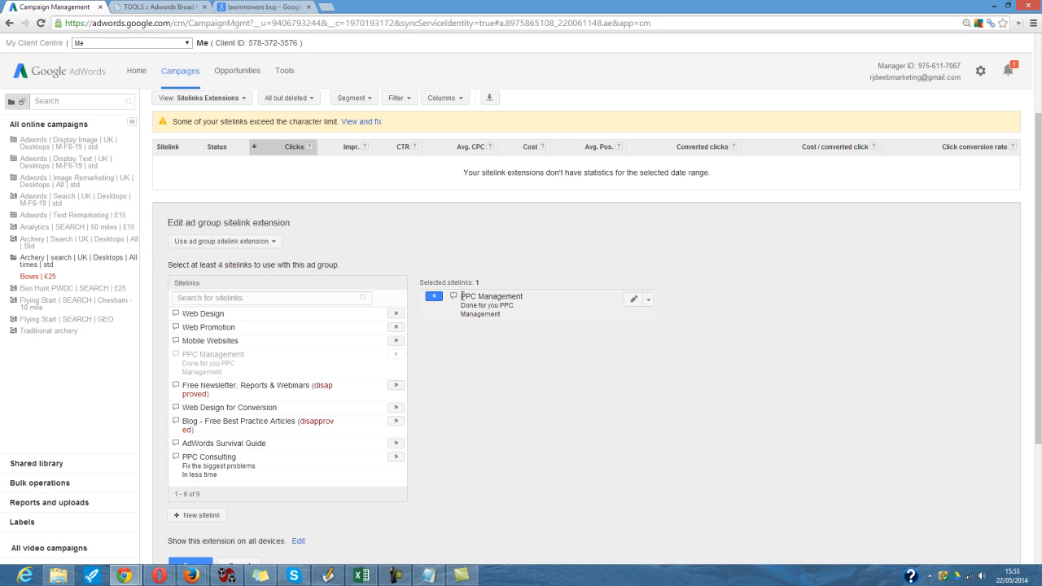
Check how sitelinks appear under the ads in the Google lawnmower results and return to the AdWords sitelink form.
click(237, 7)
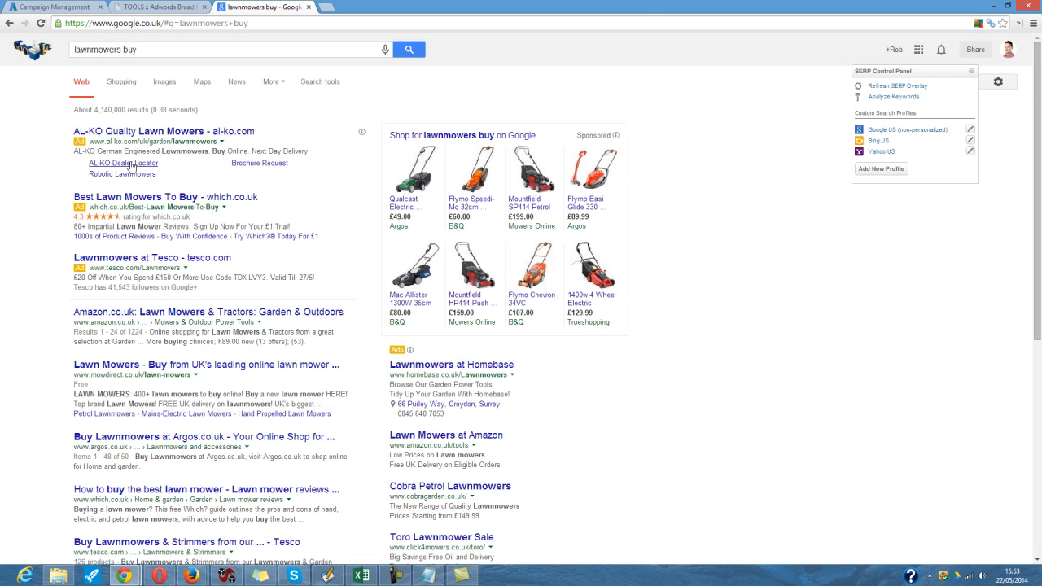
click(42, 7)
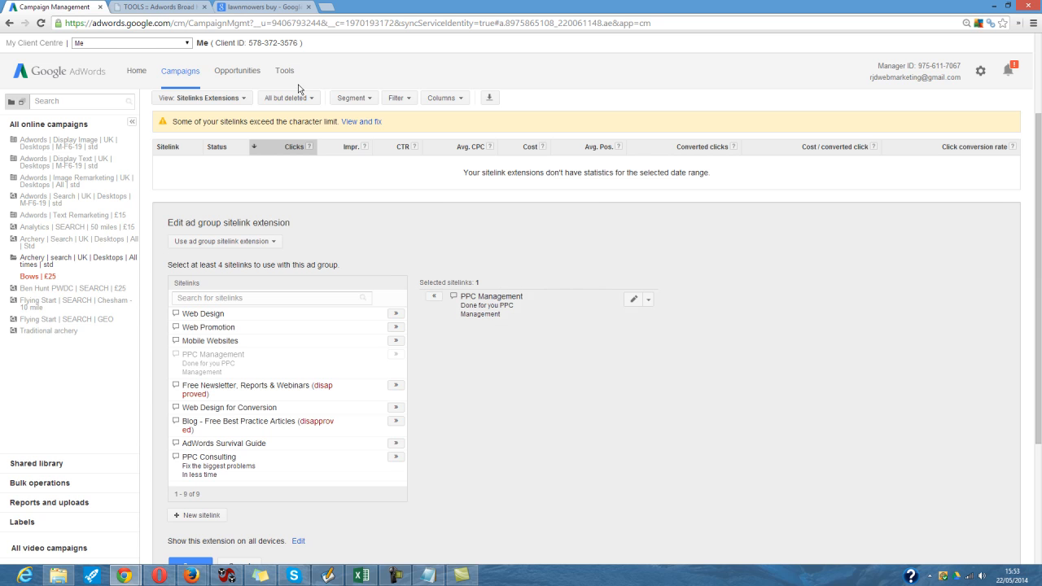
click(252, 7)
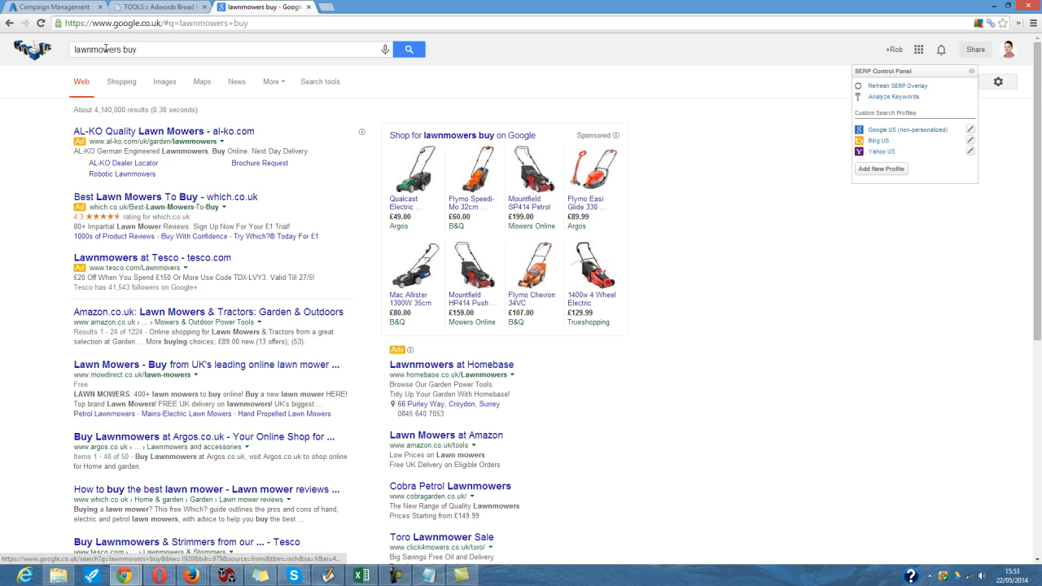
click(55, 8)
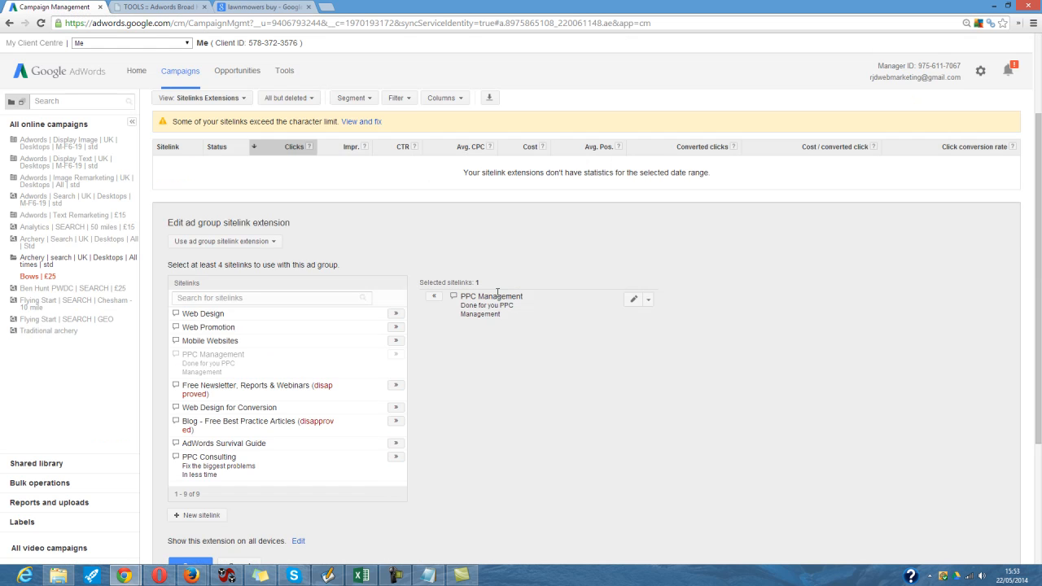
Inspect the PPC Management sitelink's link text, URL and description, and cancel both the edit and the sitelink extension.
click(633, 300)
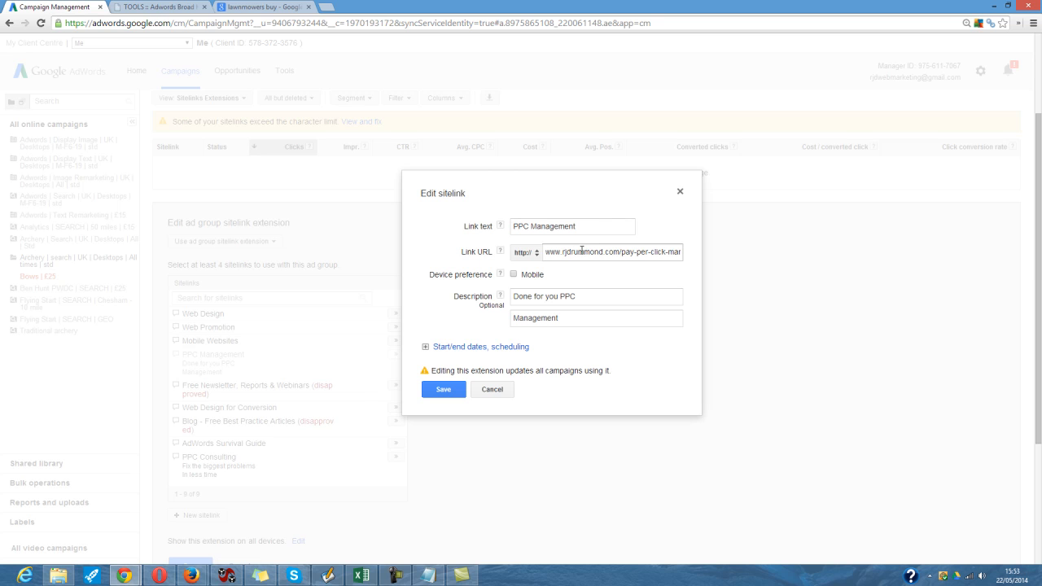
click(499, 391)
scroll(449, 430, down, 1)
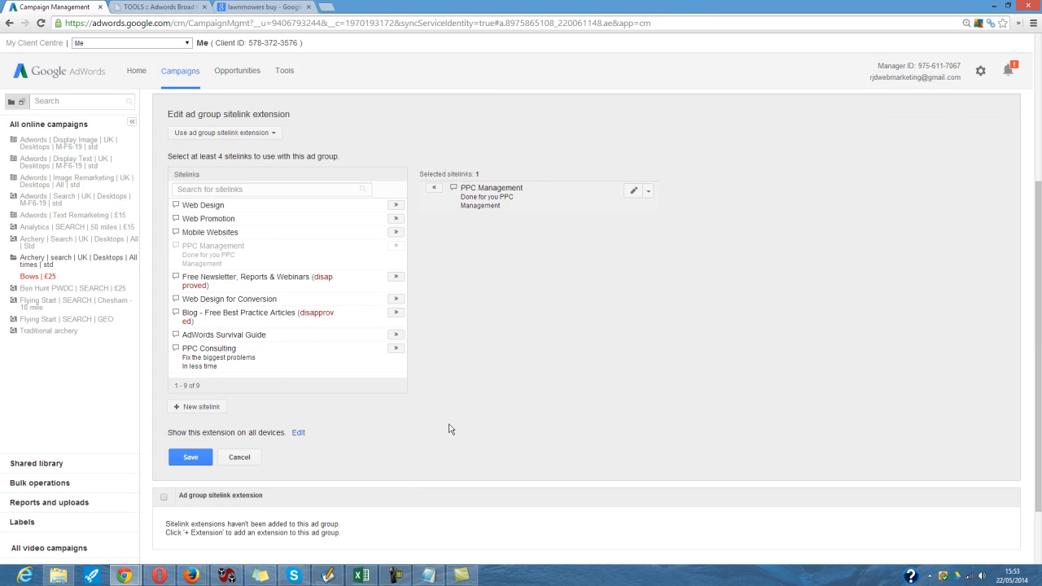
click(252, 456)
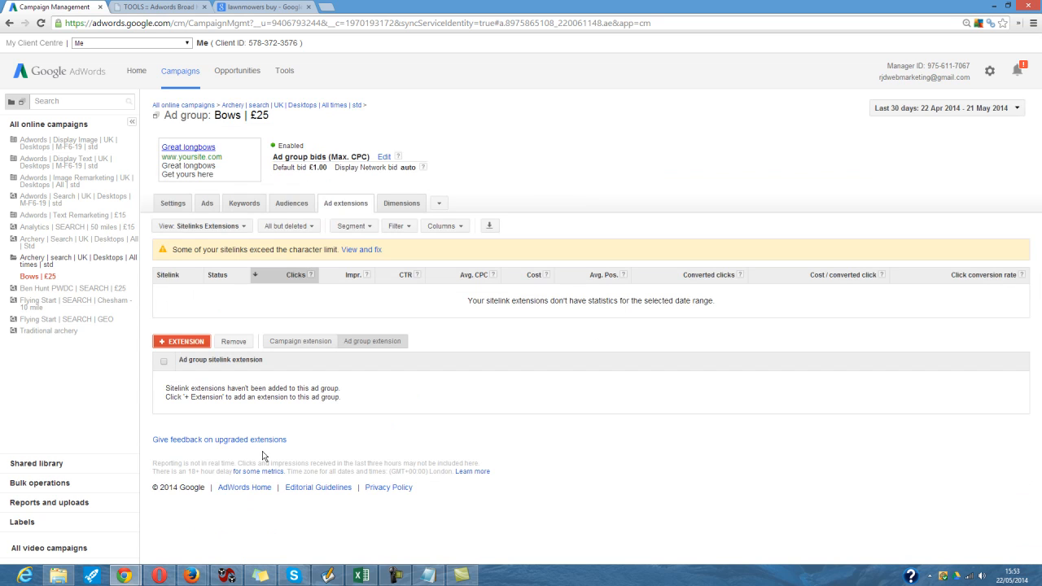